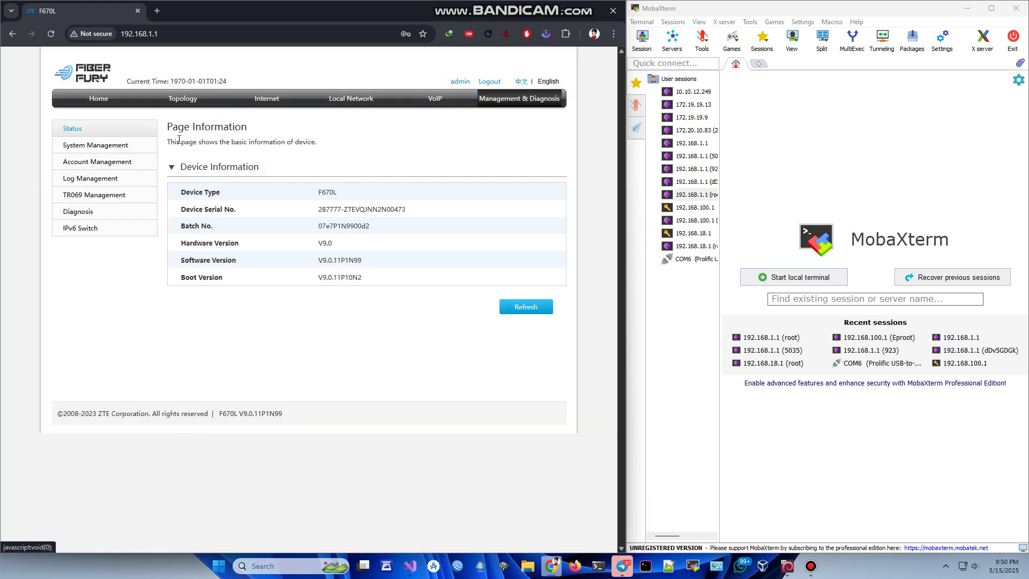
- Trigger Factory Reset under System Management's Factory Reset Management and confirm with OK
{"action": "left_click", "coordinate": [122, 151]}
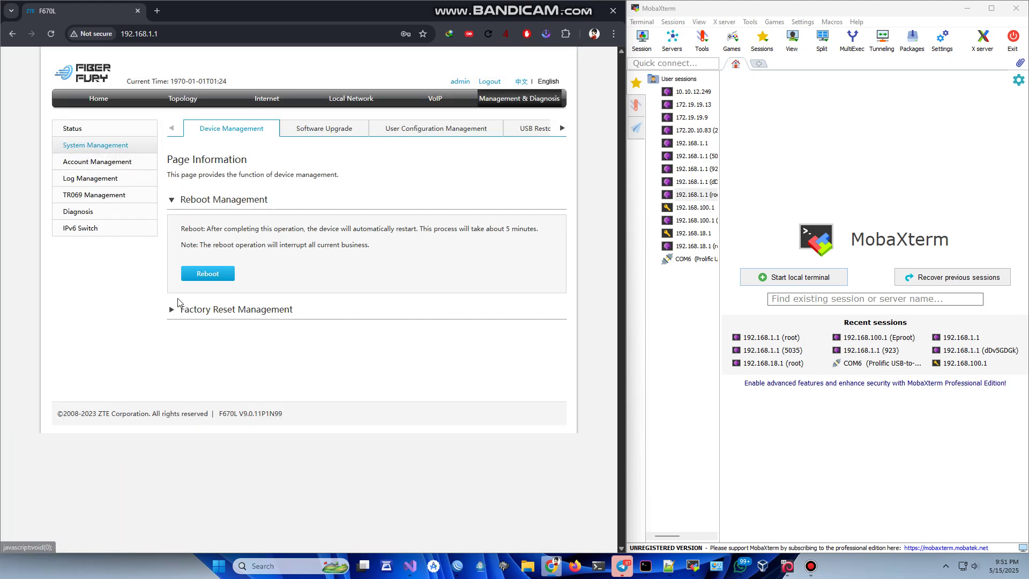
{"action": "left_click", "coordinate": [174, 310]}
{"action": "left_click", "coordinate": [210, 400]}
{"action": "left_click", "coordinate": [295, 318]}
- Float the ping window, make it narrower and place it at the lower right over MobaXterm
{"action": "mouse_move", "coordinate": [598, 566]}
{"action": "left_click", "coordinate": [599, 525]}
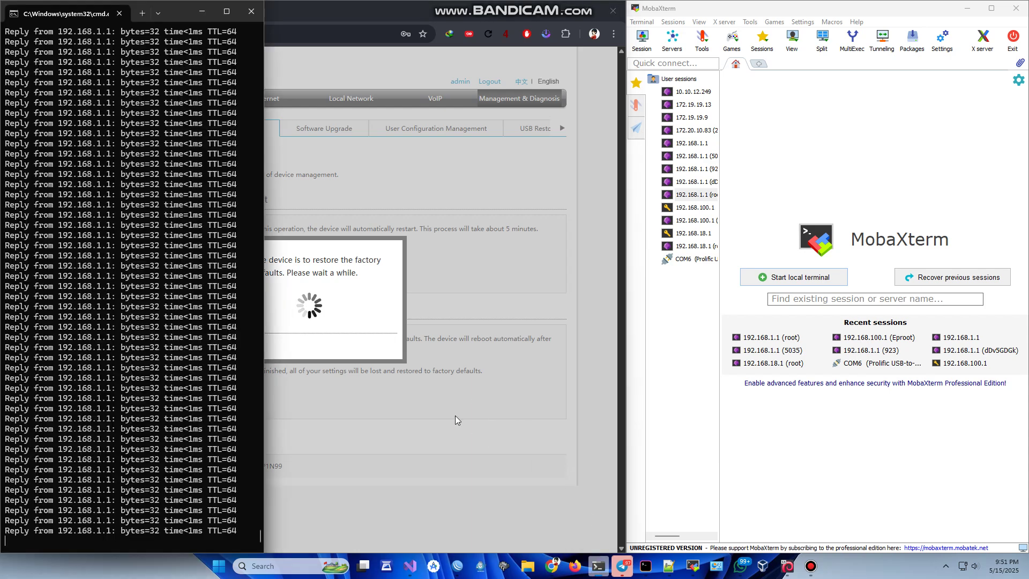
{"action": "left_click_drag", "start_coordinate": [175, 25], "coordinate": [712, 216]}
{"action": "left_click_drag", "start_coordinate": [837, 320], "coordinate": [563, 316]}
{"action": "left_click_drag", "start_coordinate": [471, 220], "coordinate": [914, 278]}
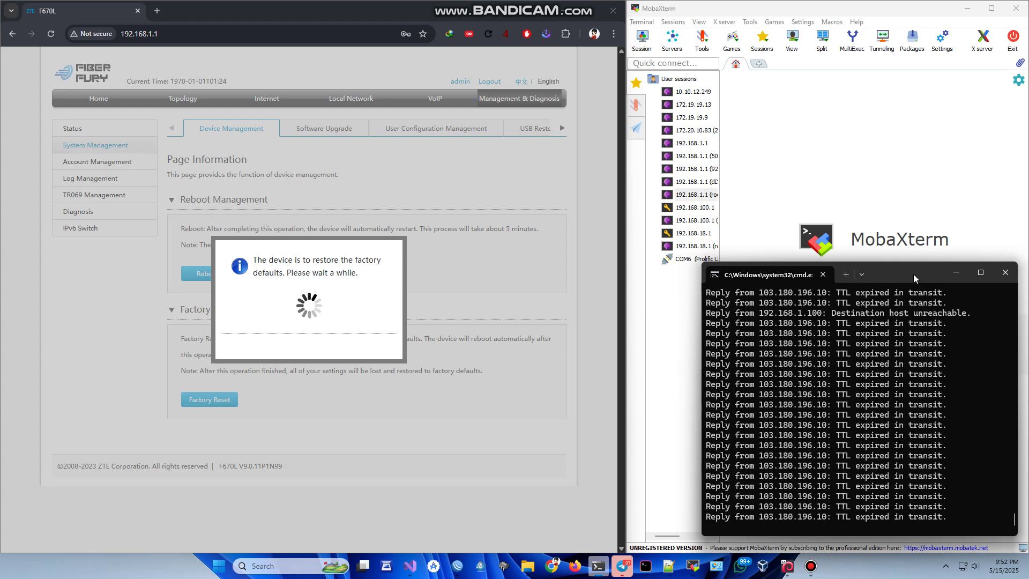
- Wait for 192.168.1.1 ping replies to resume, briefly showing then hiding the Notepad++ rcS window
{"action": "left_click_drag", "start_coordinate": [880, 274], "coordinate": [873, 271]}
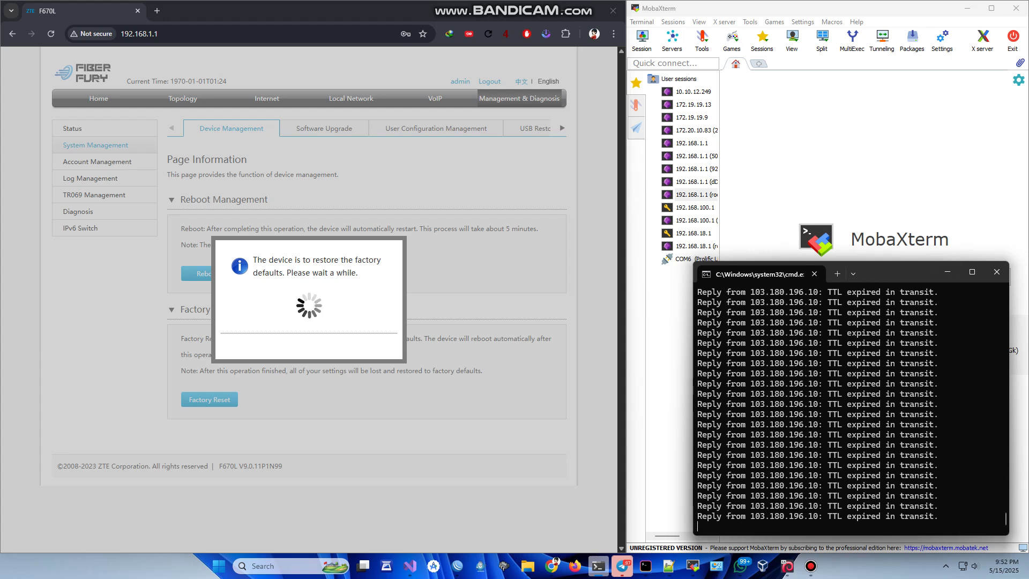
{"action": "left_click", "coordinate": [668, 565]}
{"action": "left_click_drag", "start_coordinate": [606, 48], "coordinate": [659, 51]}
{"action": "left_click", "coordinate": [668, 566]}
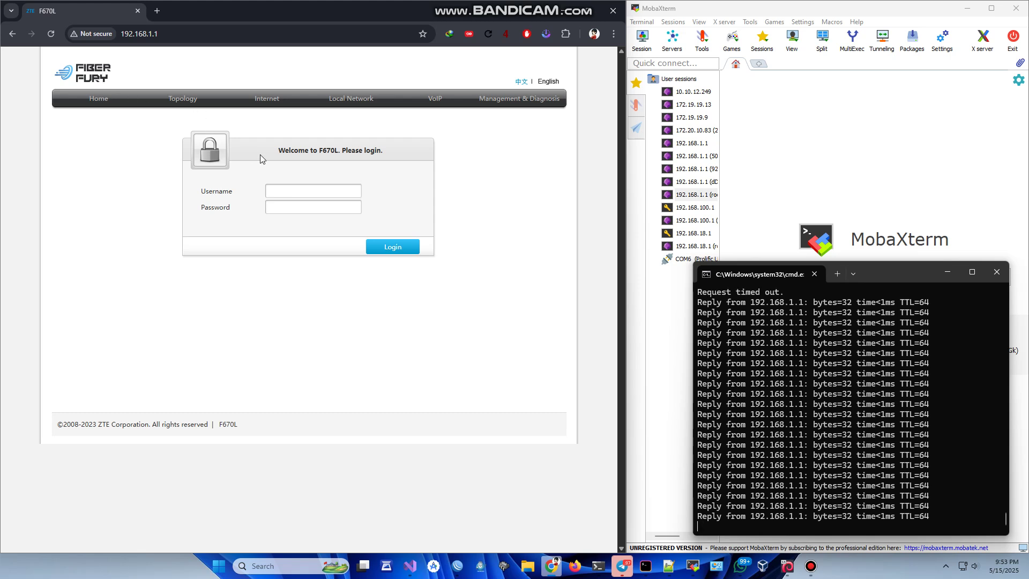
- Log in as admin with the router password, then view the Device Information status page
{"action": "left_click", "coordinate": [298, 191]}
{"action": "type", "text": "admin"}
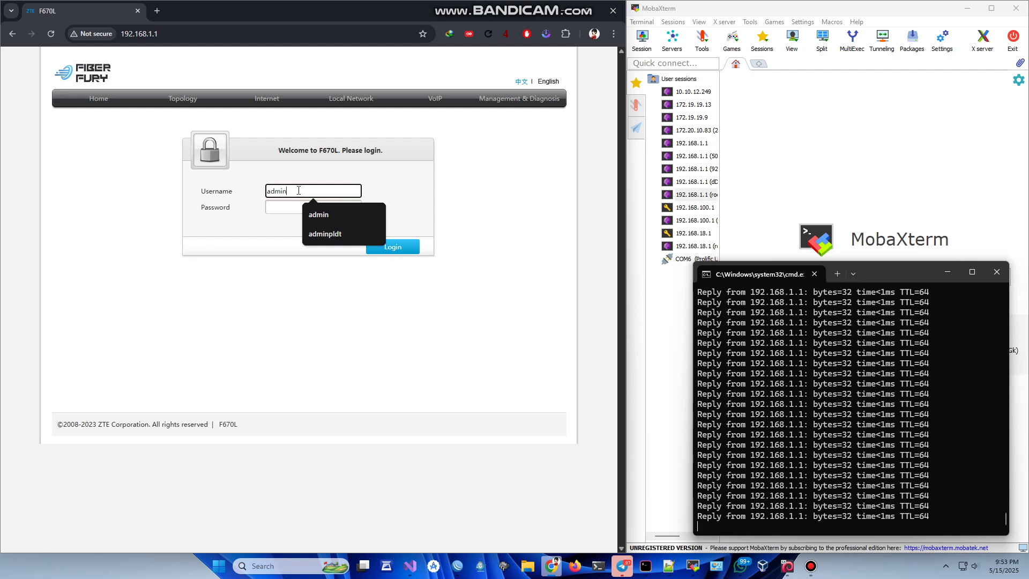
{"action": "key", "text": "Tab"}
{"action": "type", "text": "admin"}
{"action": "key", "text": "Return"}
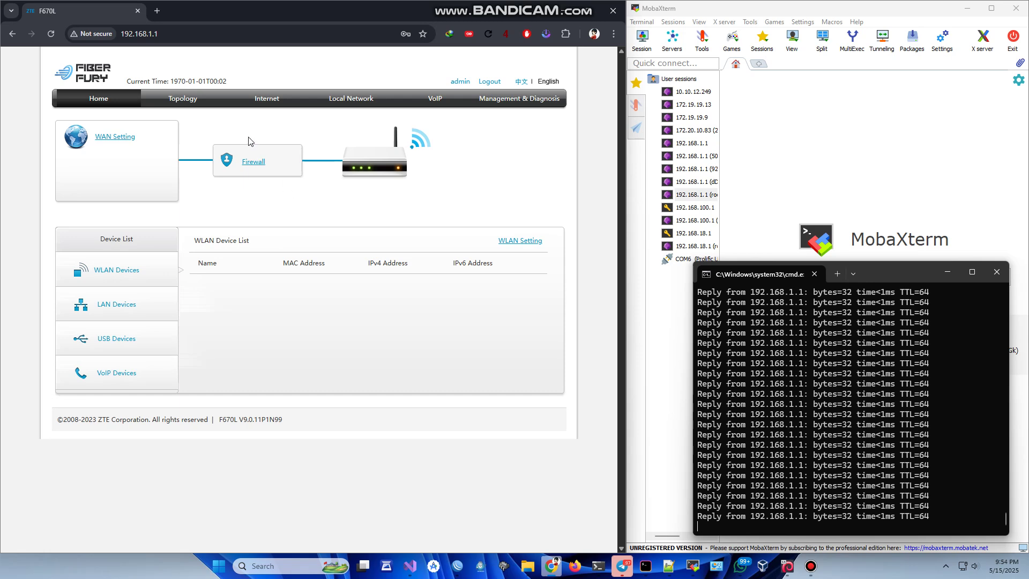
{"action": "left_click", "coordinate": [501, 101]}
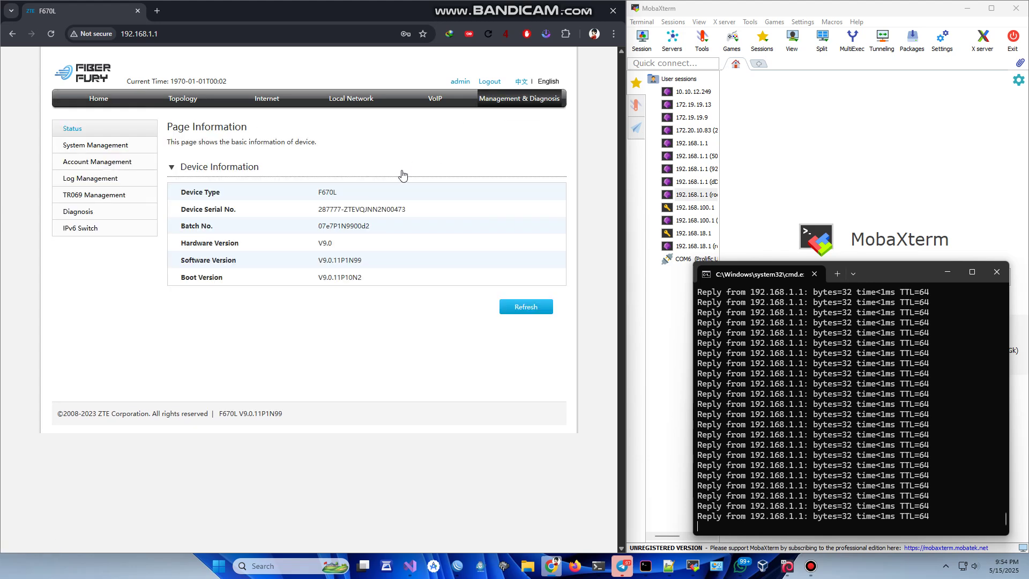
- Open the 192.168.1.1 root telnet session, log in as root and cd into /userconfig
{"action": "double_click", "coordinate": [686, 196]}
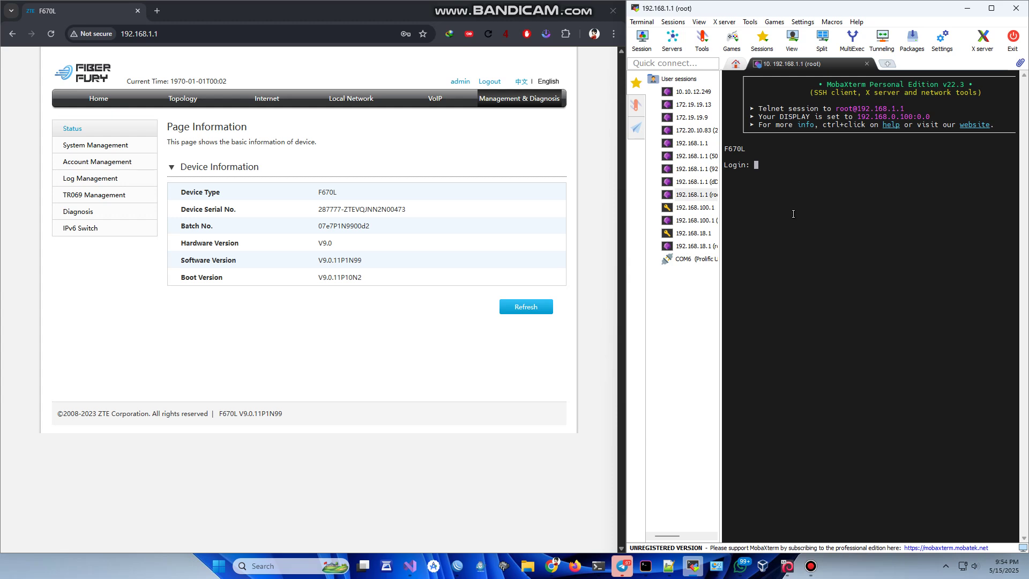
{"action": "type", "text": "root"}
{"action": "key", "text": "Return"}
{"action": "key", "text": "Return"}
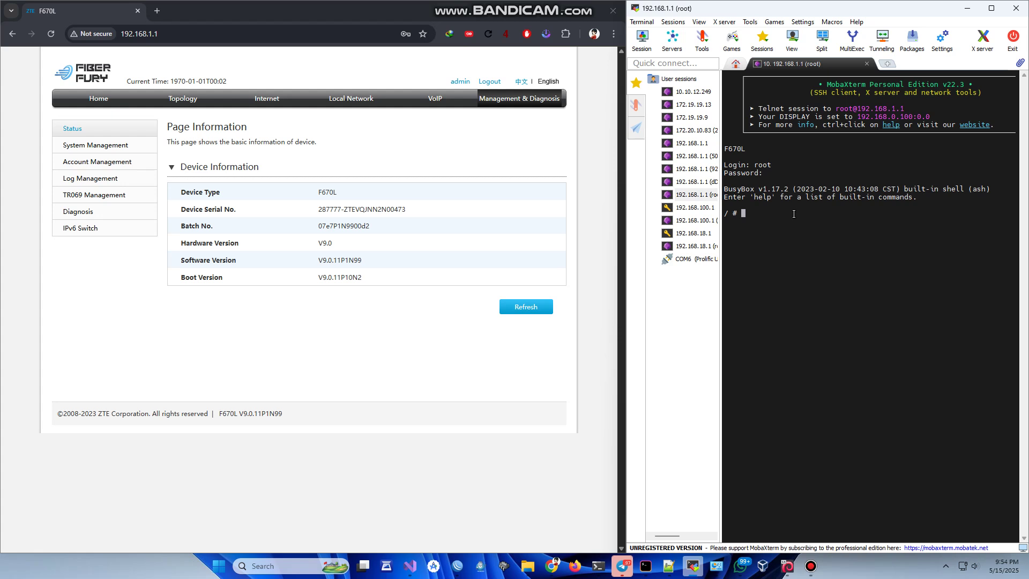
{"action": "type", "text": "cd /"}
{"action": "type", "text": "userconfig/"}
{"action": "key", "text": "Return"}
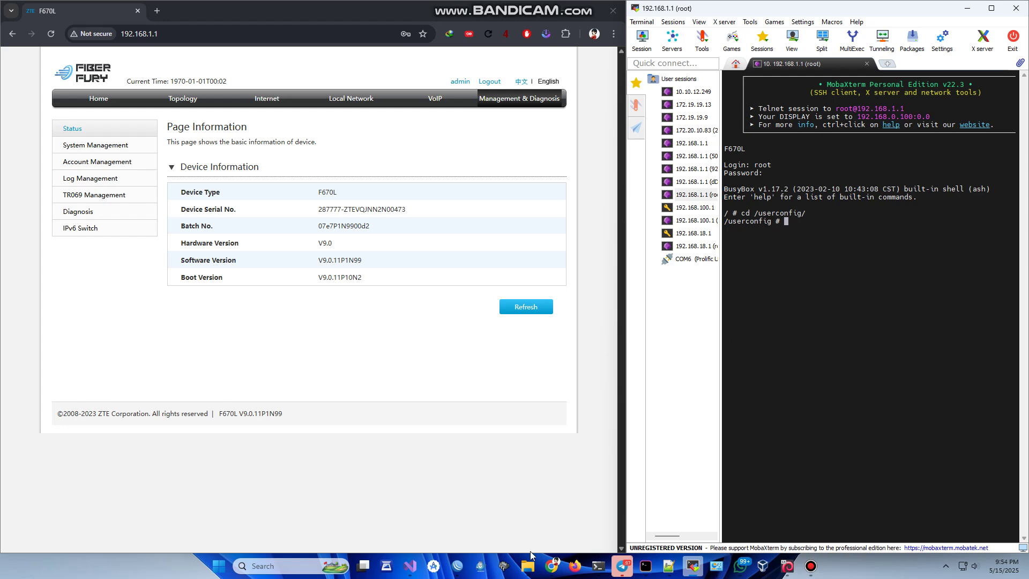
- Close the Pictures window and set the mod folder window left of the telnet terminal
{"action": "mouse_move", "coordinate": [530, 568]}
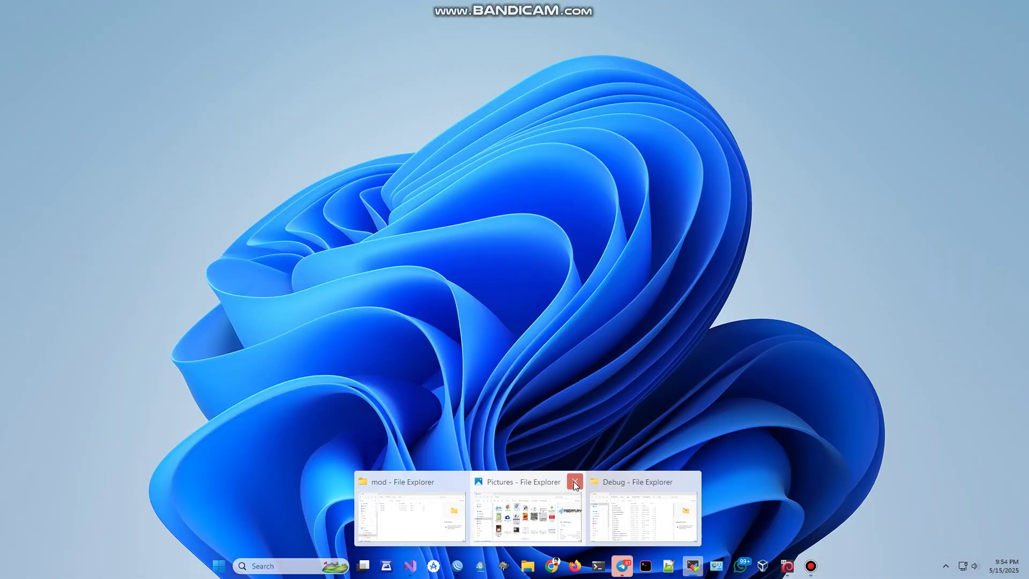
{"action": "left_click", "coordinate": [575, 481]}
{"action": "left_click", "coordinate": [474, 517]}
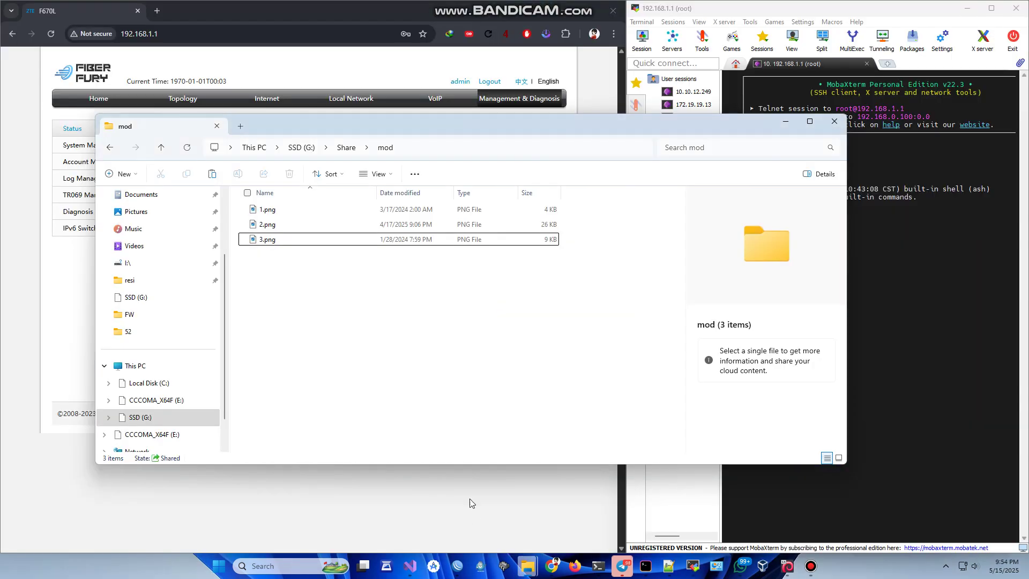
{"action": "left_click_drag", "start_coordinate": [649, 134], "coordinate": [607, 128]}
{"action": "left_click", "coordinate": [820, 223]}
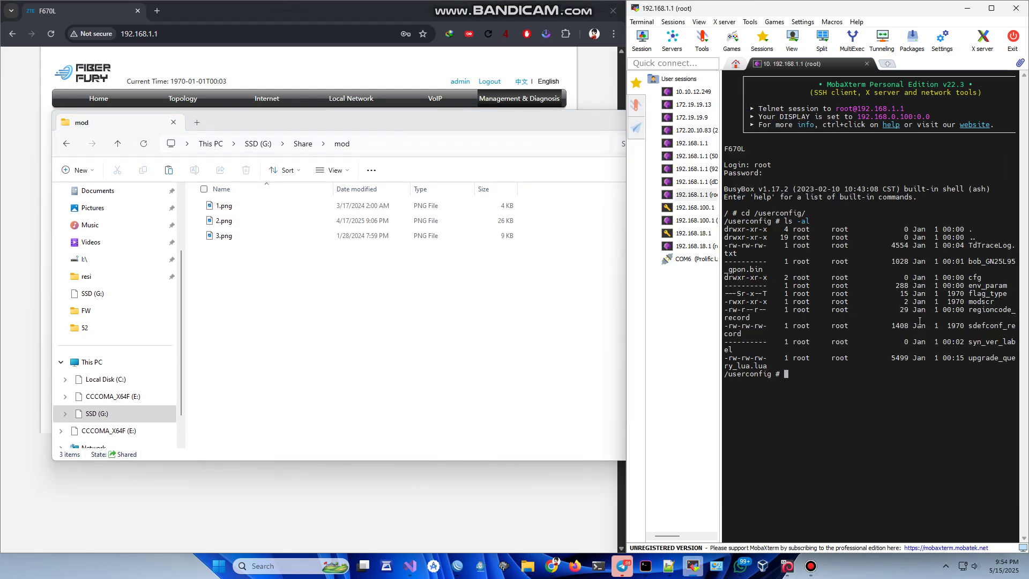
- Select and copy the file name modscr from the /userconfig listing
{"action": "left_click_drag", "start_coordinate": [968, 302], "coordinate": [988, 302]}
{"action": "right_click", "coordinate": [988, 302]}
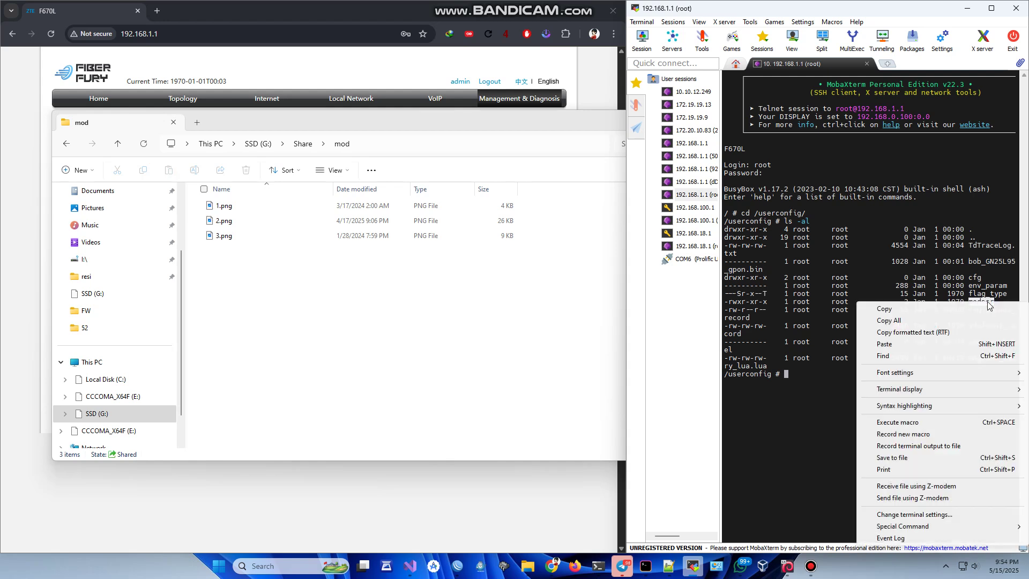
{"action": "left_click", "coordinate": [931, 308]}
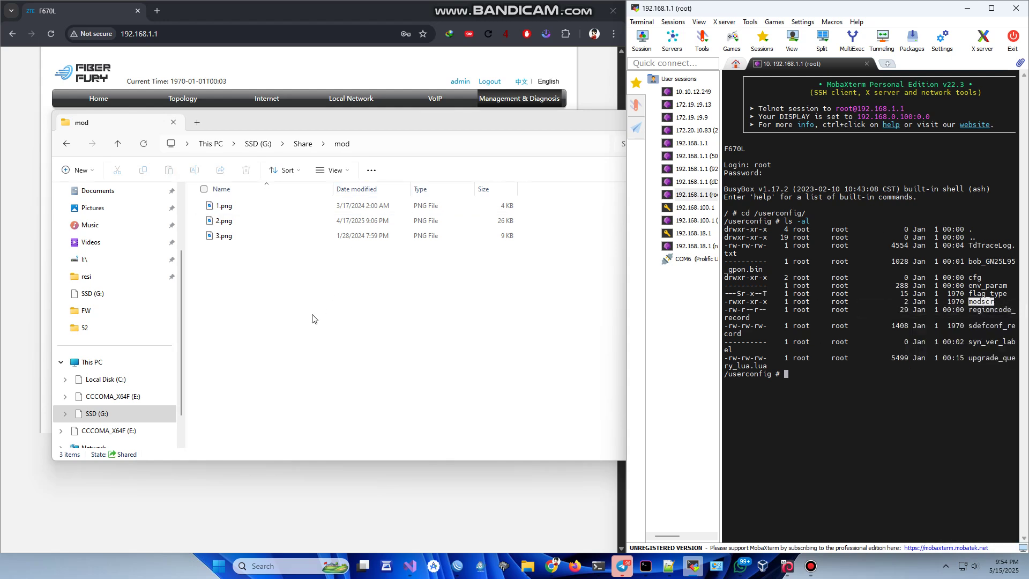
- Create a new text document in the mod folder
{"action": "left_click", "coordinate": [312, 322]}
{"action": "right_click", "coordinate": [312, 321]}
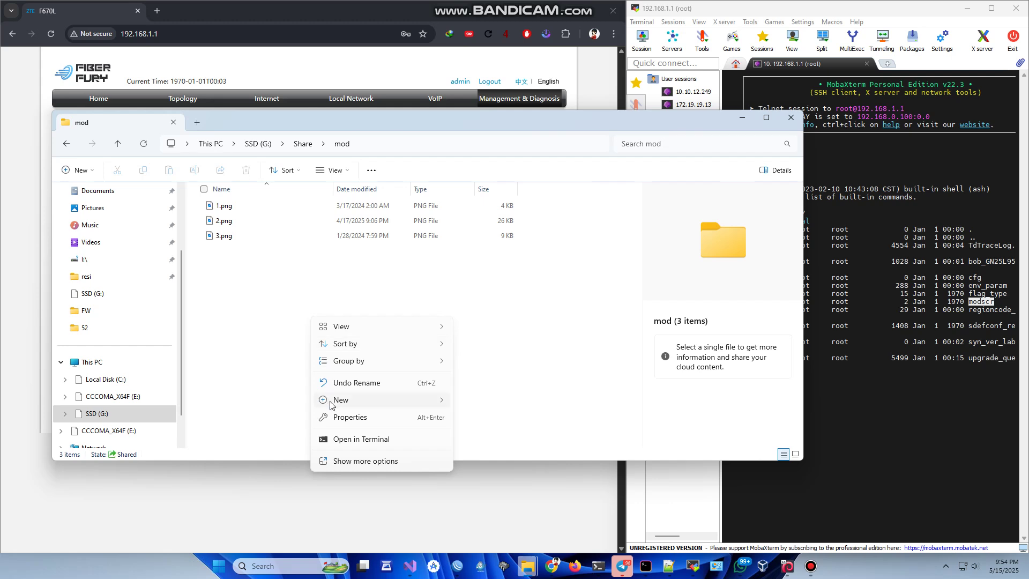
{"action": "mouse_move", "coordinate": [351, 401]}
{"action": "left_click", "coordinate": [505, 348]}
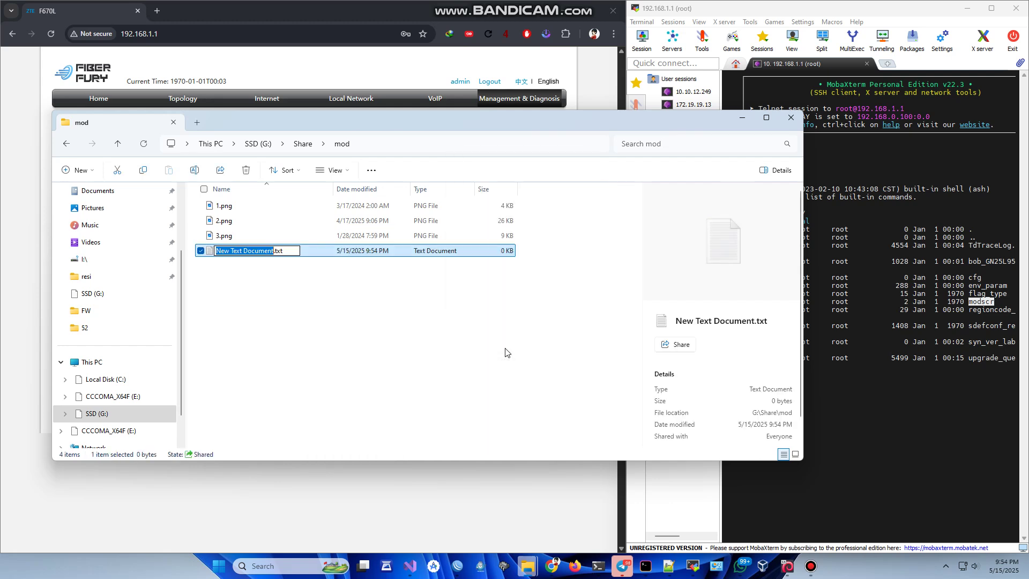
- Rename it to modscr with no extension, then open it in Notepad++
{"action": "key", "text": "End"}
{"action": "key", "text": "BackSpace"}
{"action": "key", "text": "BackSpace"}
{"action": "key", "text": "BackSpace"}
{"action": "key", "text": "BackSpace"}
{"action": "key", "text": "ctrl+a"}
{"action": "type", "text": "modscr"}
{"action": "key", "text": "Return"}
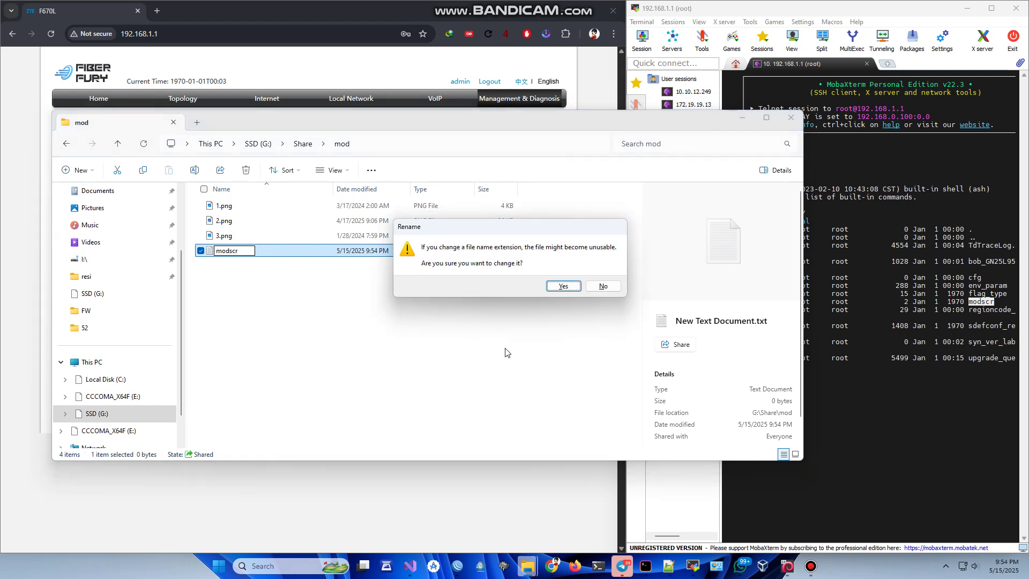
{"action": "key", "text": "Return"}
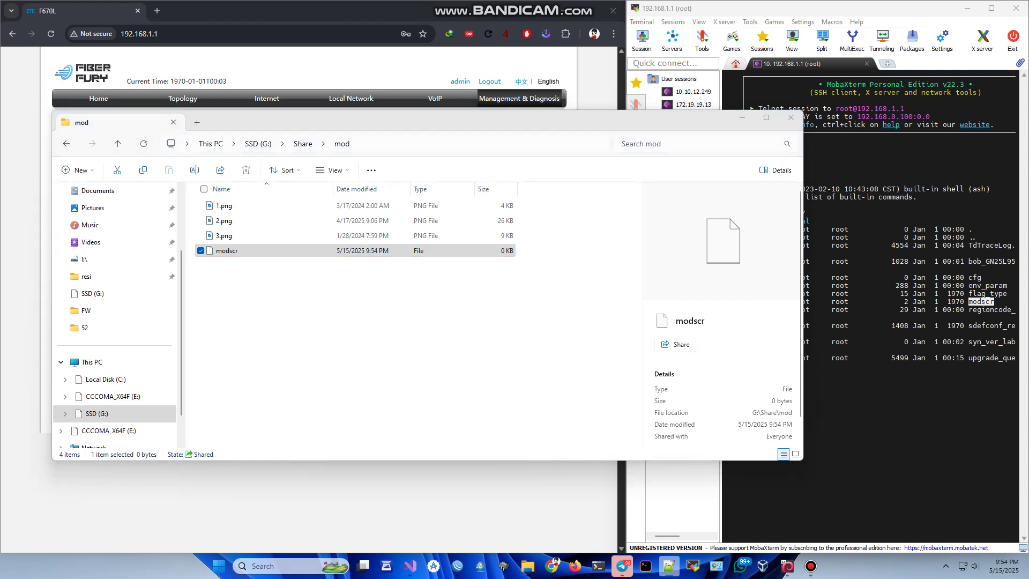
{"action": "right_click", "coordinate": [219, 252]}
{"action": "left_click", "coordinate": [254, 311]}
- Open modscr with Notepad for this one time using Open with > Just once
{"action": "left_click", "coordinate": [338, 333]}
{"action": "left_click", "coordinate": [234, 252]}
{"action": "right_click", "coordinate": [225, 254]}
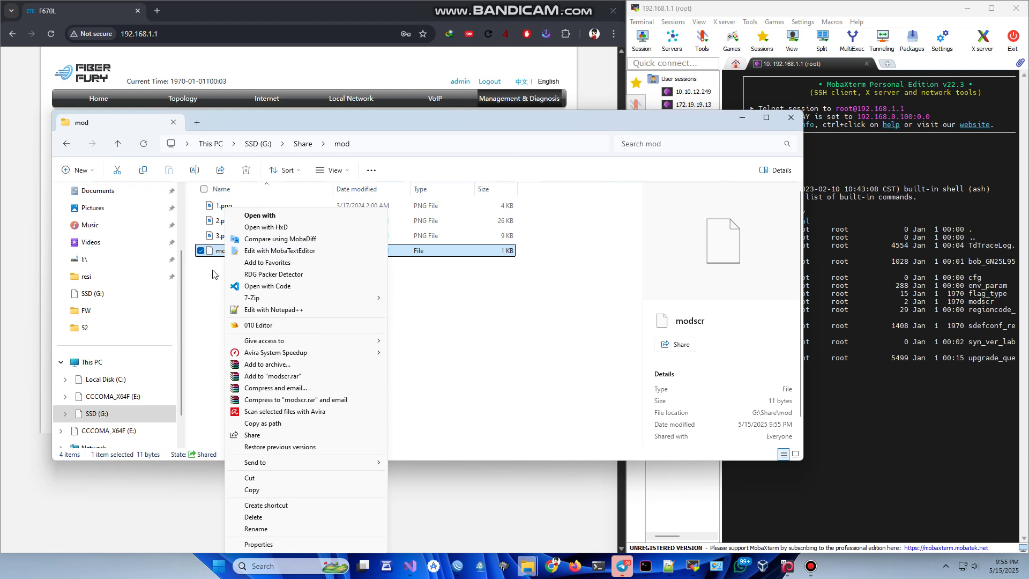
{"action": "left_click", "coordinate": [270, 216]}
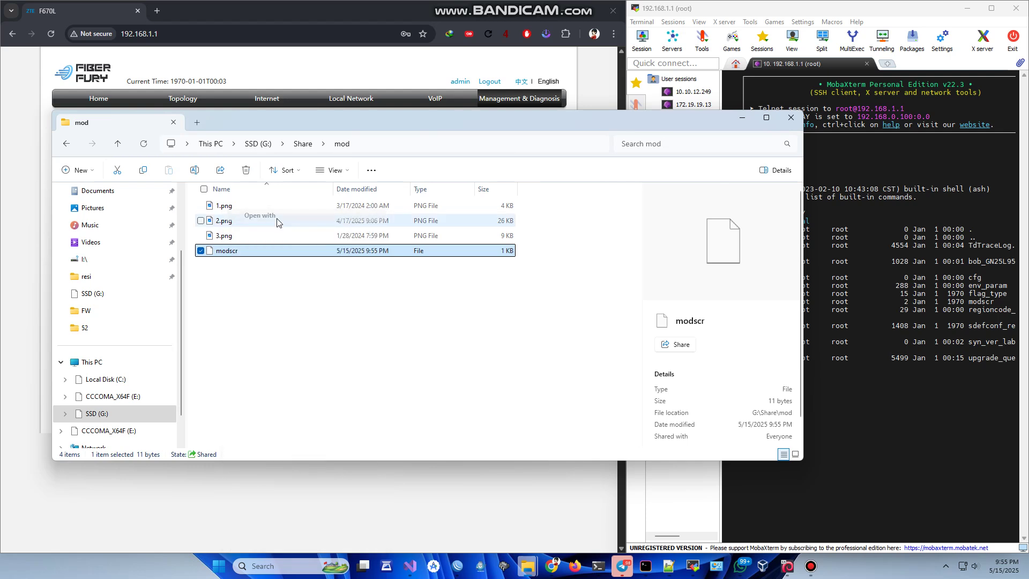
{"action": "left_click", "coordinate": [468, 350]}
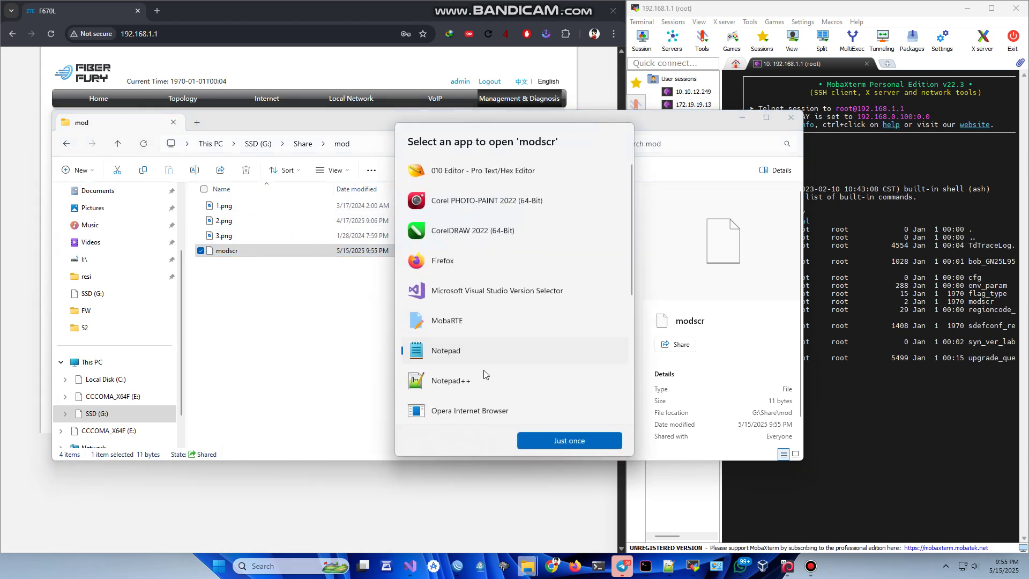
{"action": "left_click", "coordinate": [551, 436]}
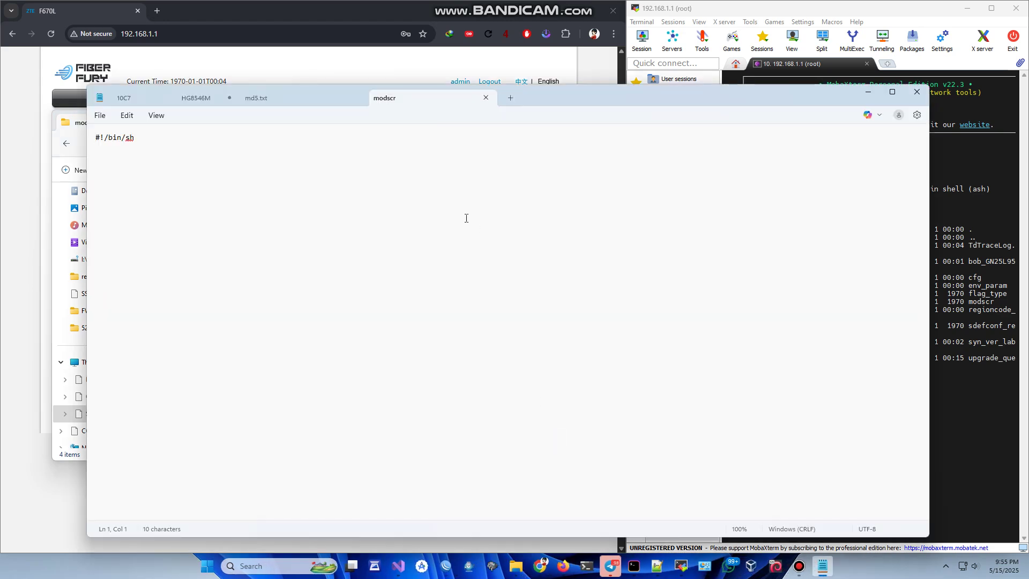
- Add a new line under #!/bin/sh and type 'mount --bind'
{"action": "key", "text": "Return"}
{"action": "key", "text": "Return"}
{"action": "type", "text": "mount --bind"}
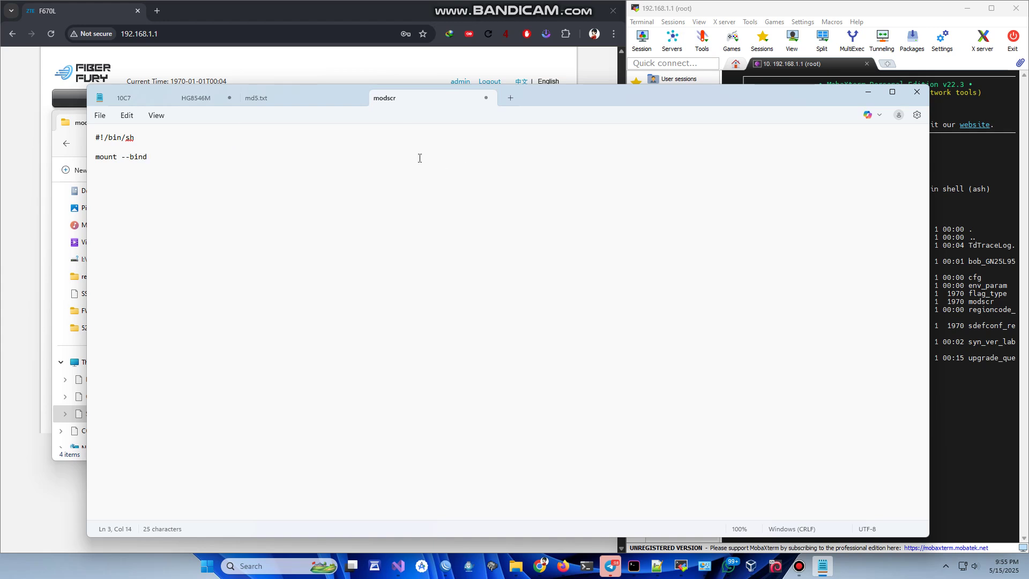
- Append the path '/userconfig/1.png' after 'mount --bind' on line 3 of the modscr script
{"action": "type", "text": "/userconfig"}
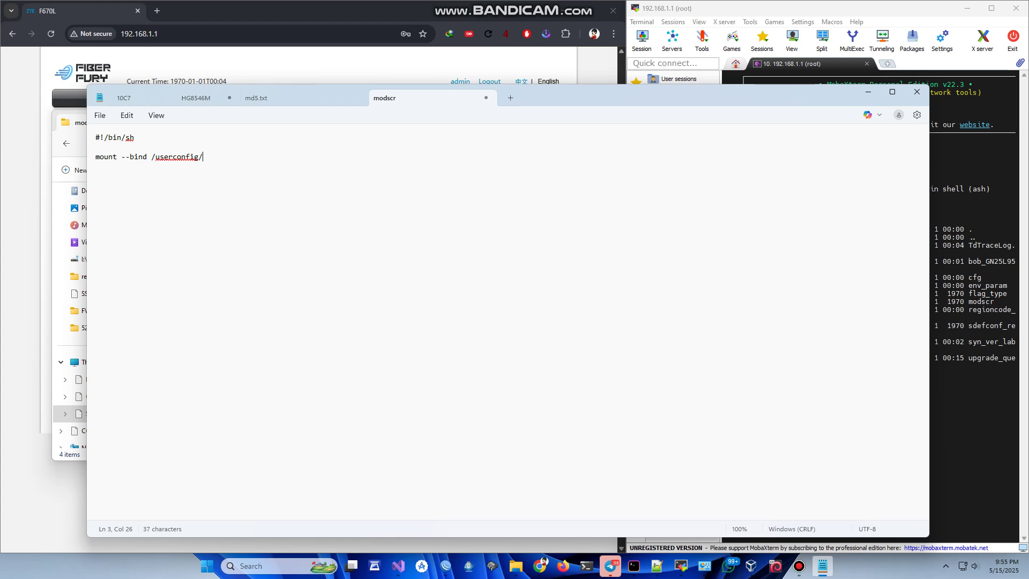
- Append the path '/userconfig/1.png' after 'mount --bind' on line 3 of the modscr script
{"action": "type", "text": "/1.png"}
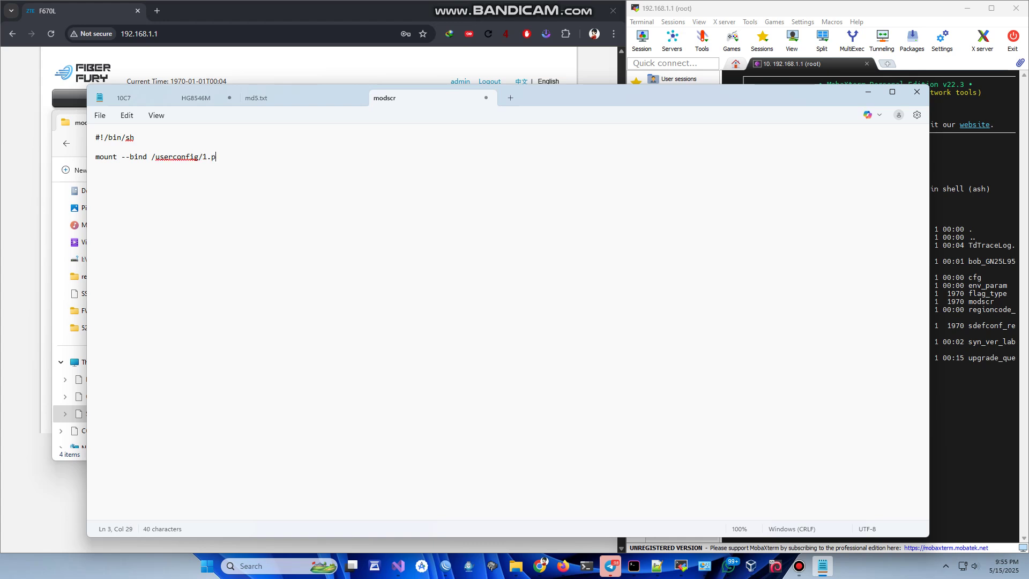